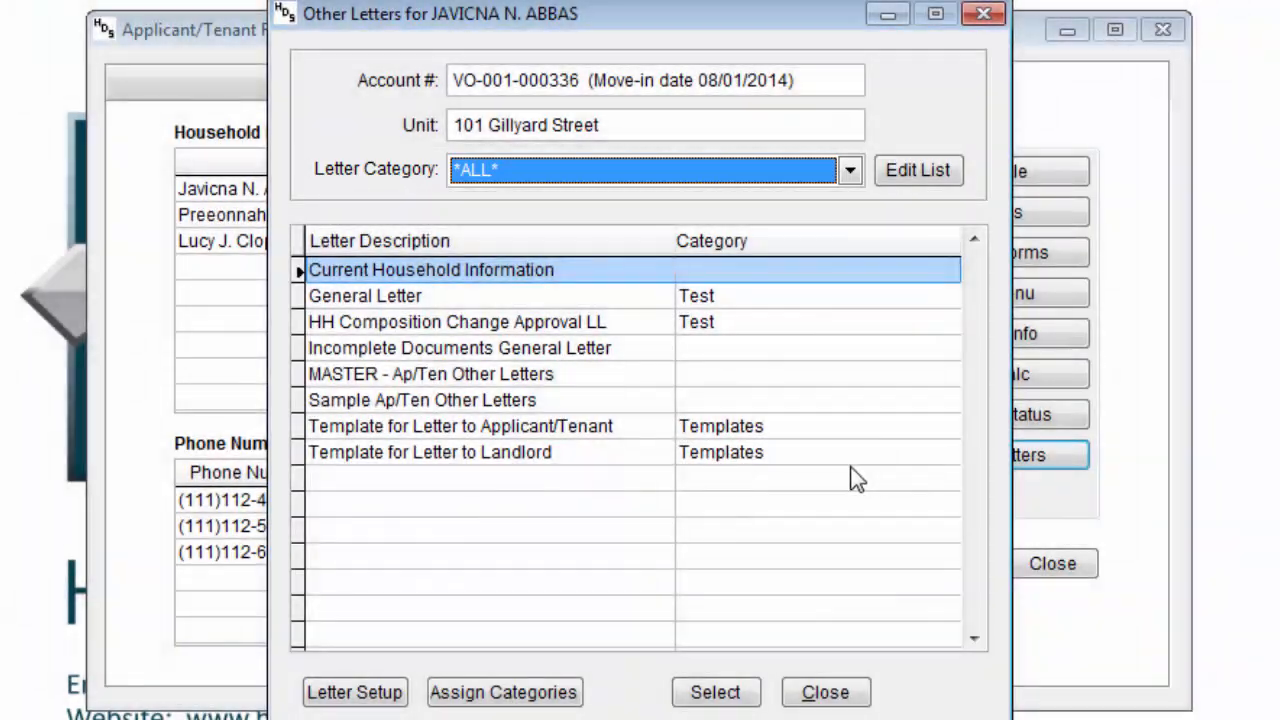
- Pick the General Letter from the Other Letters list and bring up its Letter Options
left_click(760, 452)
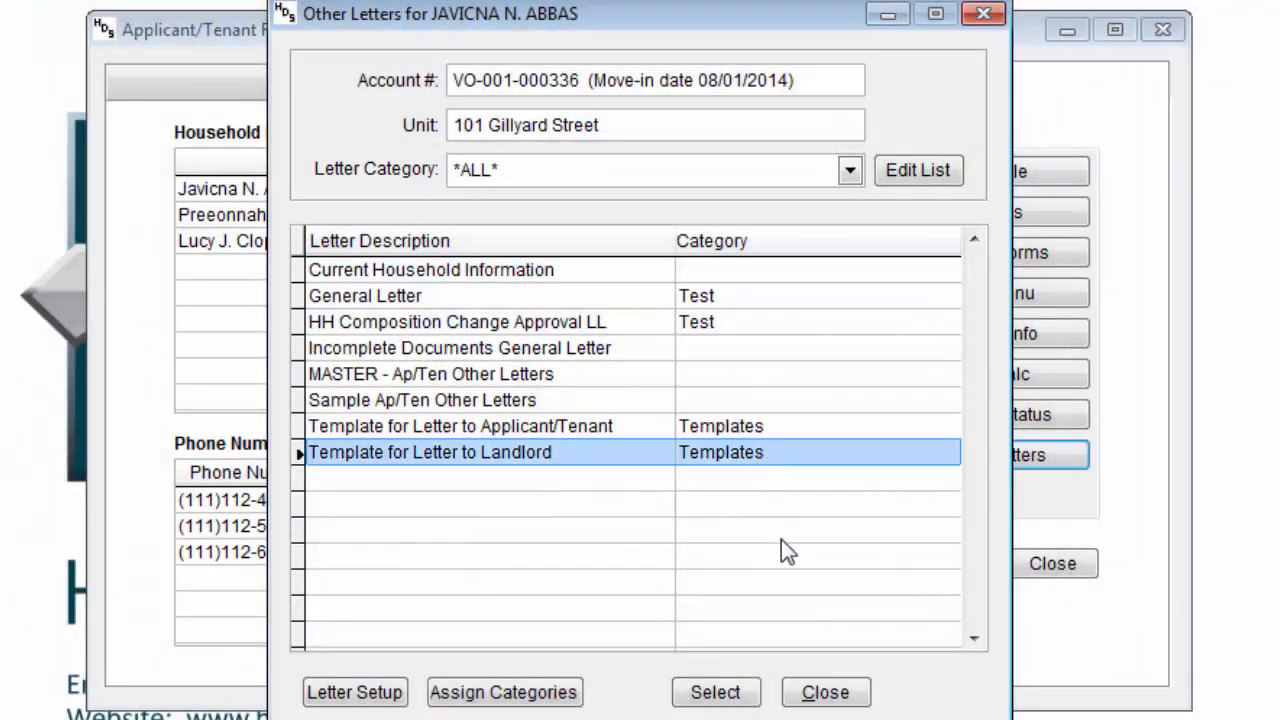
left_click(535, 296)
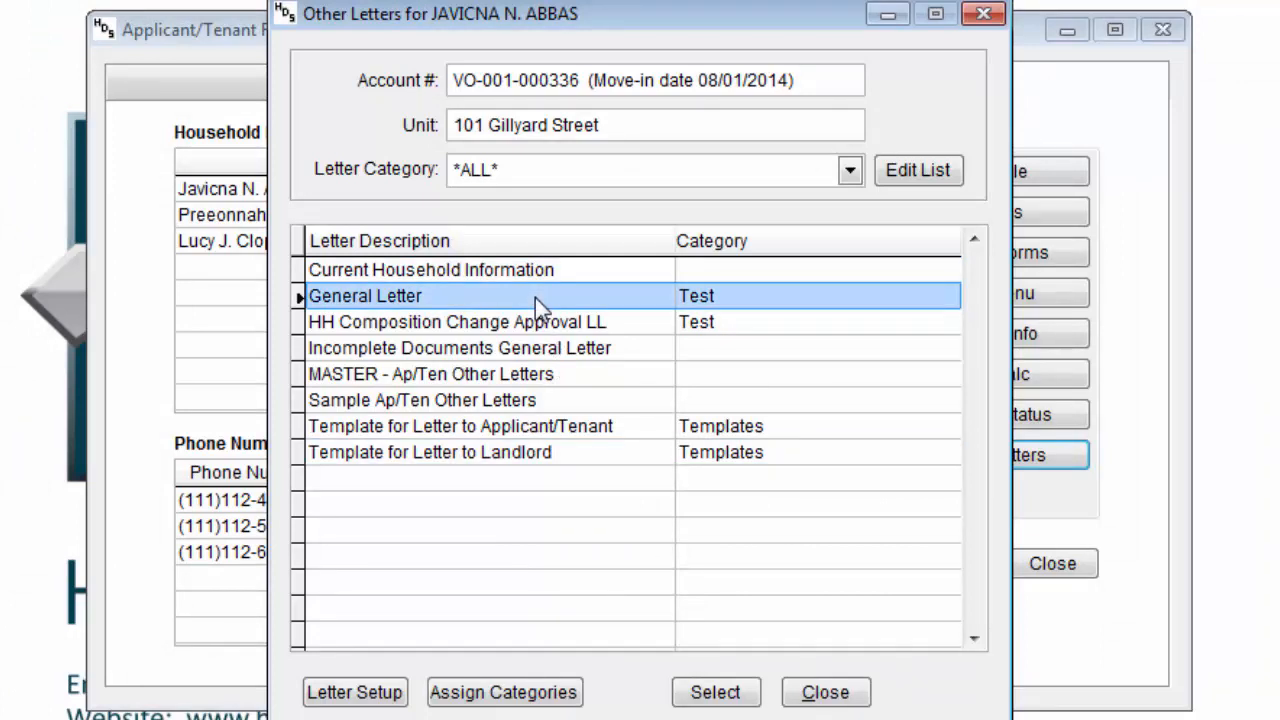
left_click(720, 692)
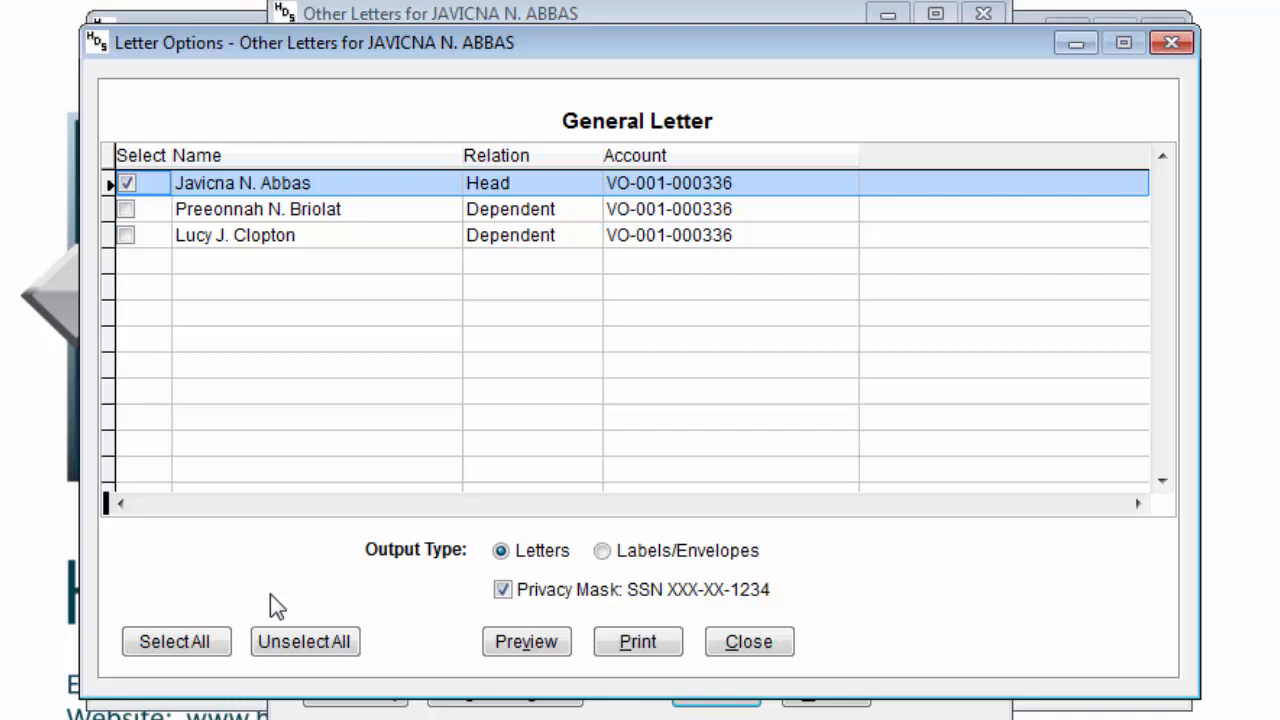
- Select all three household members, uncheck Privacy Mask, and preview with Labels/Envelopes output
left_click(168, 645)
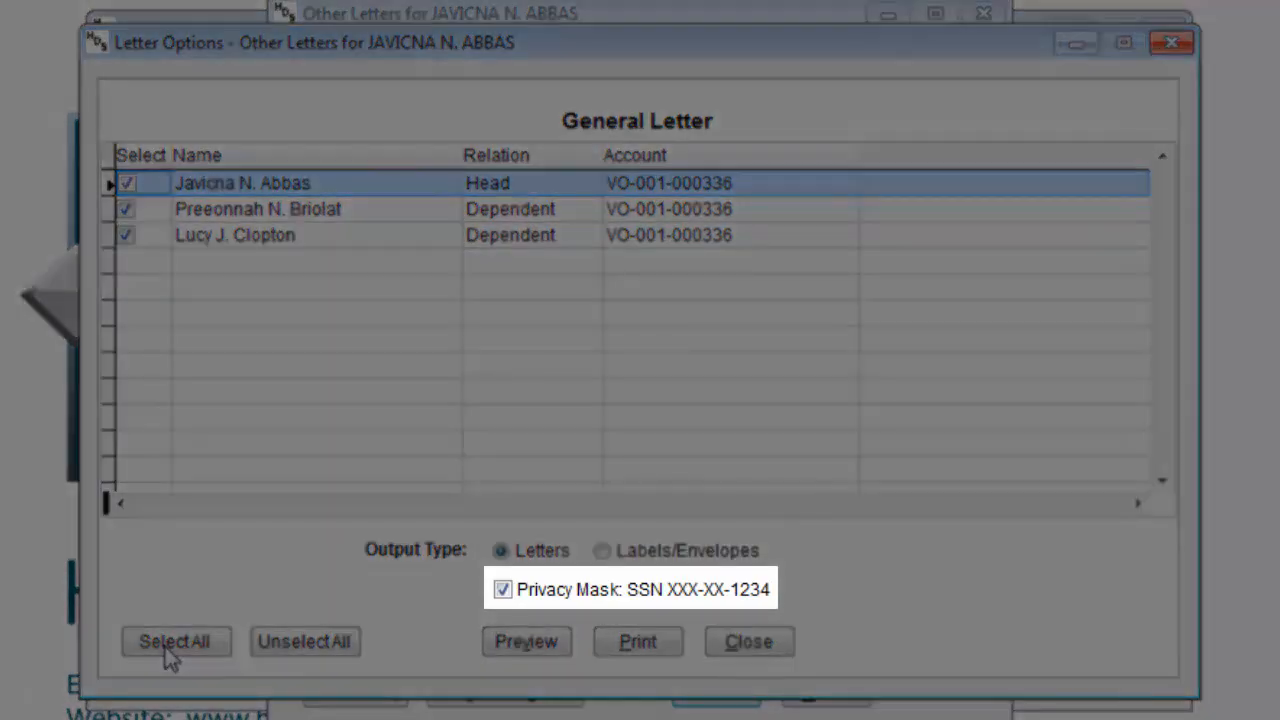
left_click(752, 590)
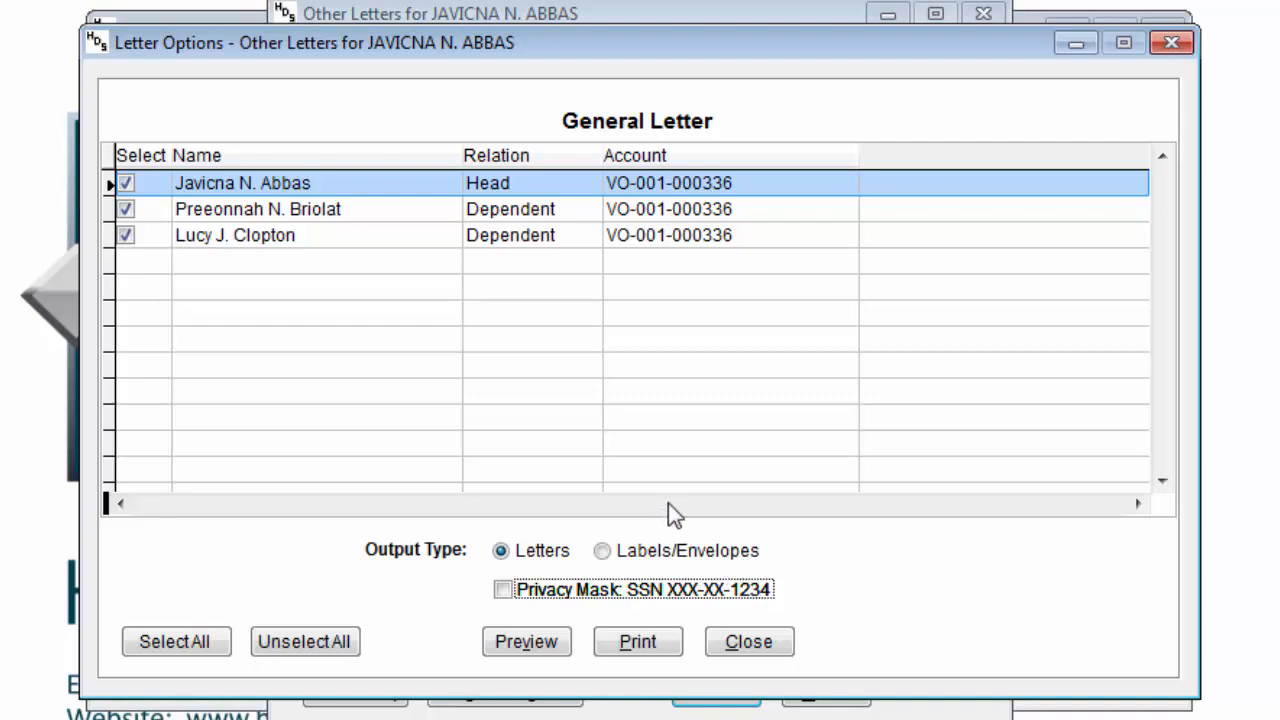
left_click(665, 555)
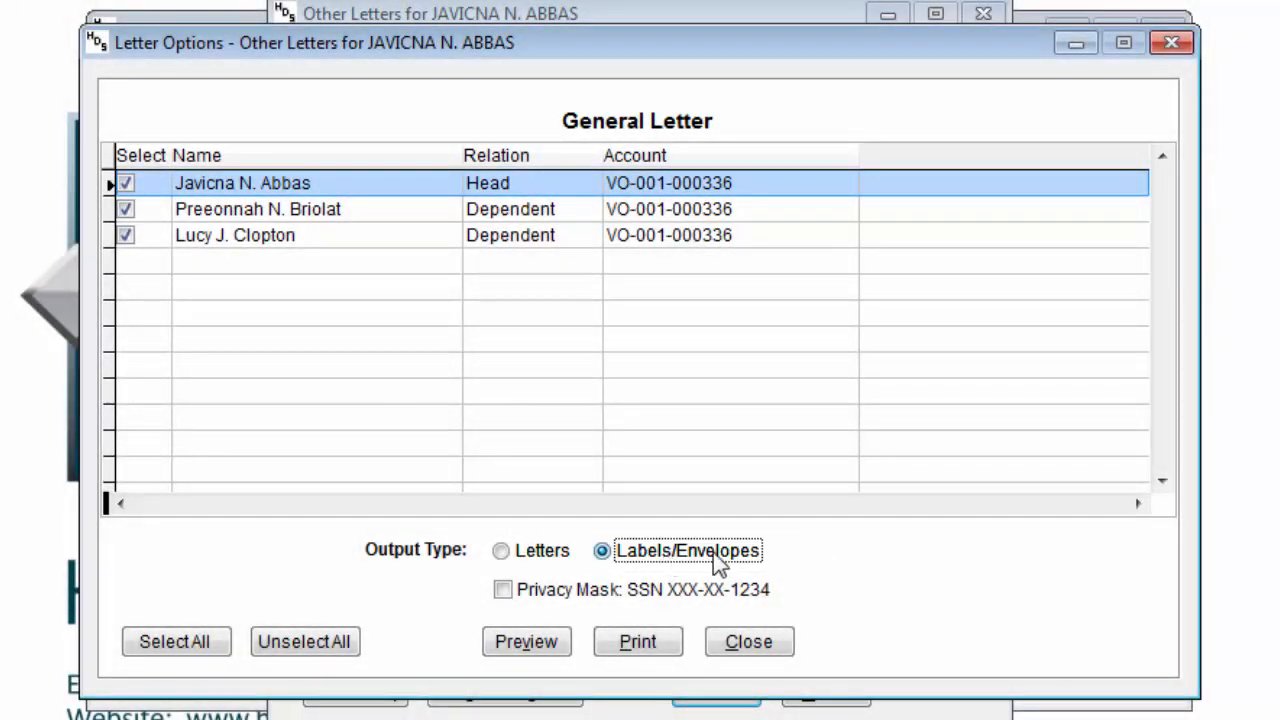
left_click(553, 663)
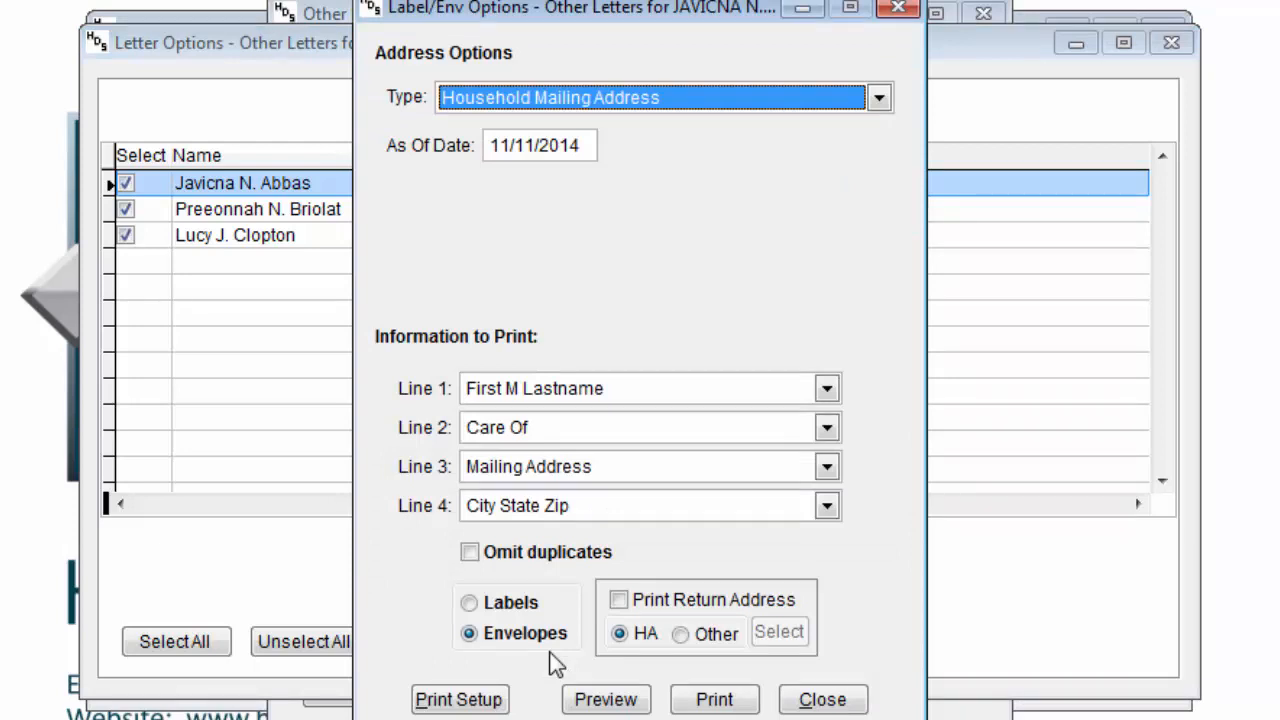
left_click(818, 98)
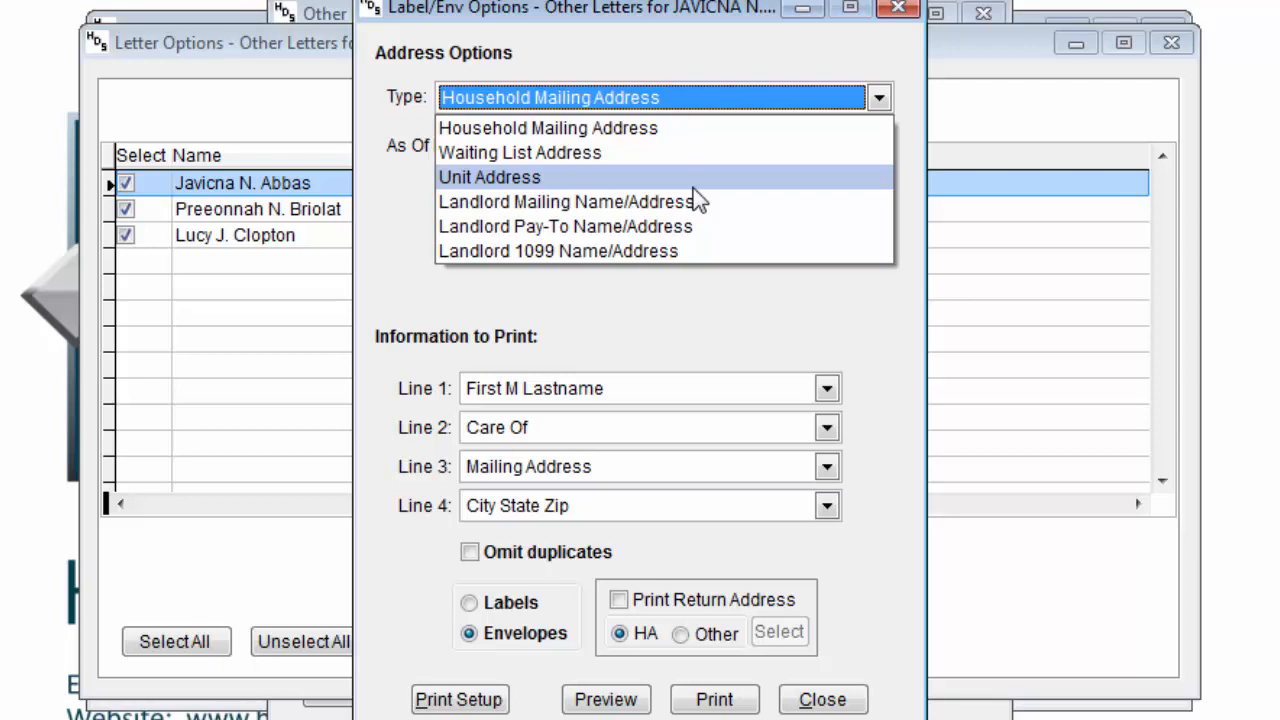
left_click(662, 133)
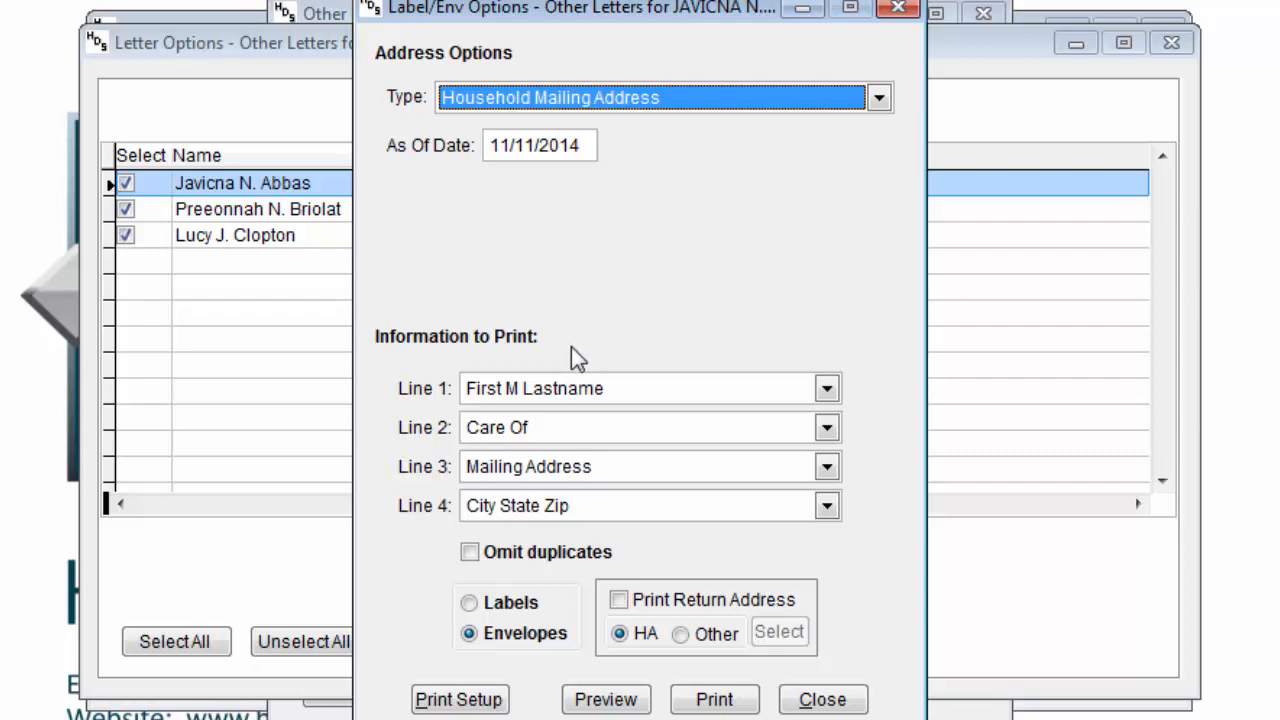
- Set envelope Line 2 to Account Number, check Omit duplicates and Print Return Address (HA)
left_click(564, 433)
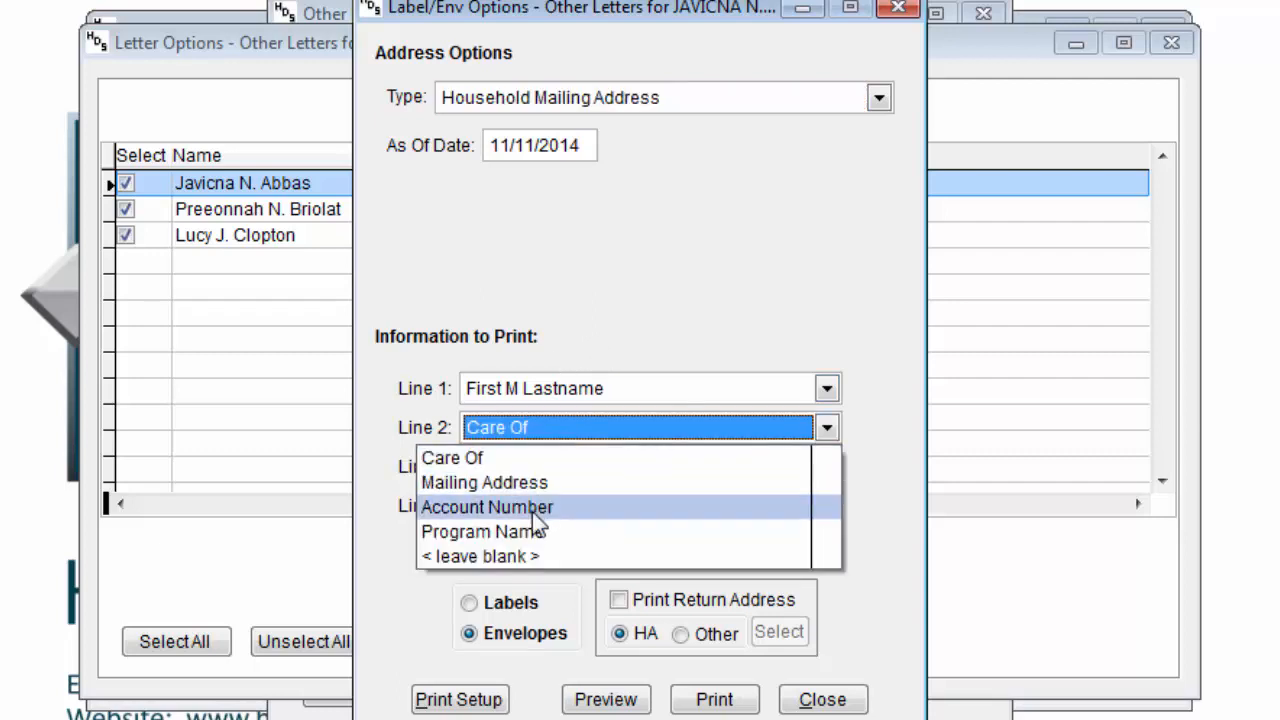
left_click(532, 509)
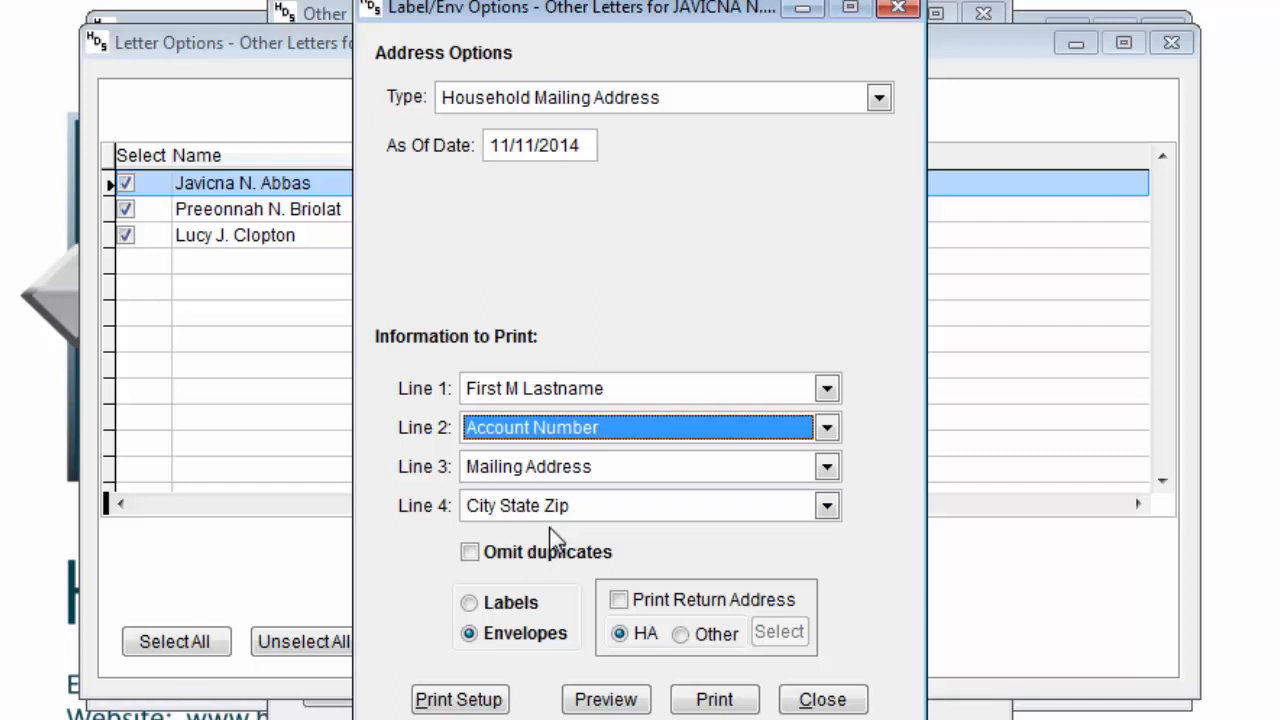
left_click(530, 561)
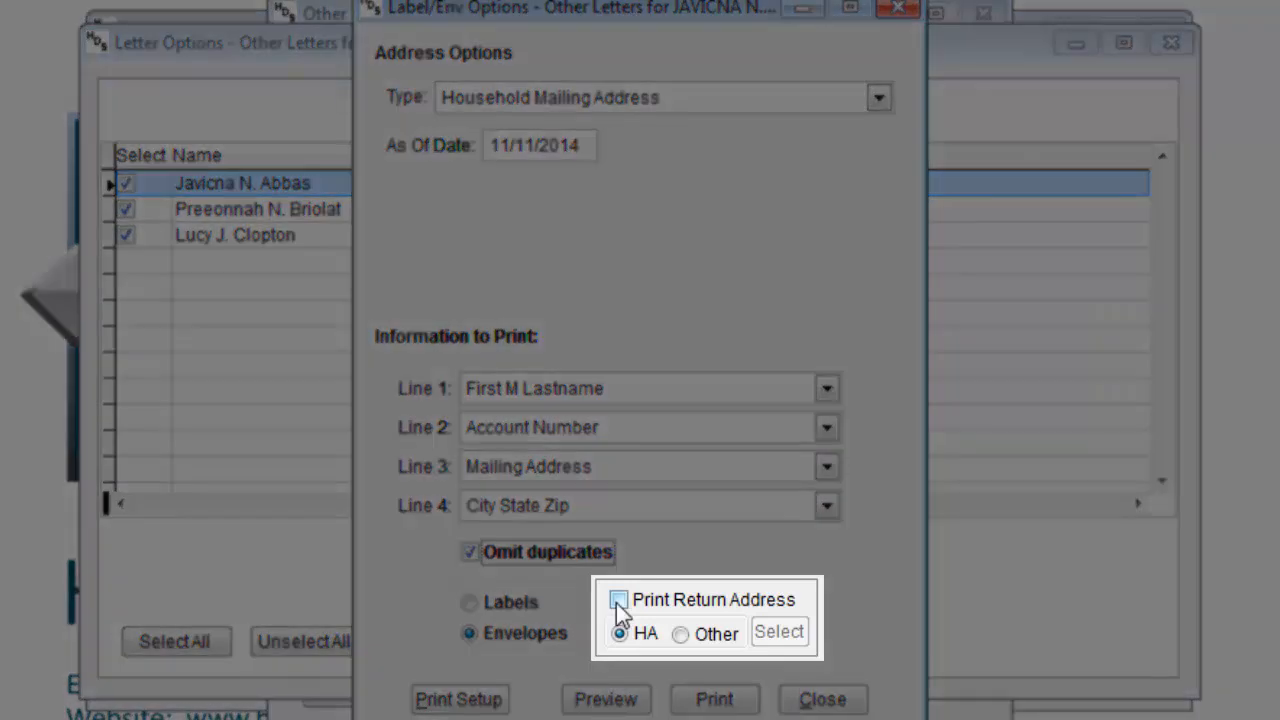
left_click(617, 601)
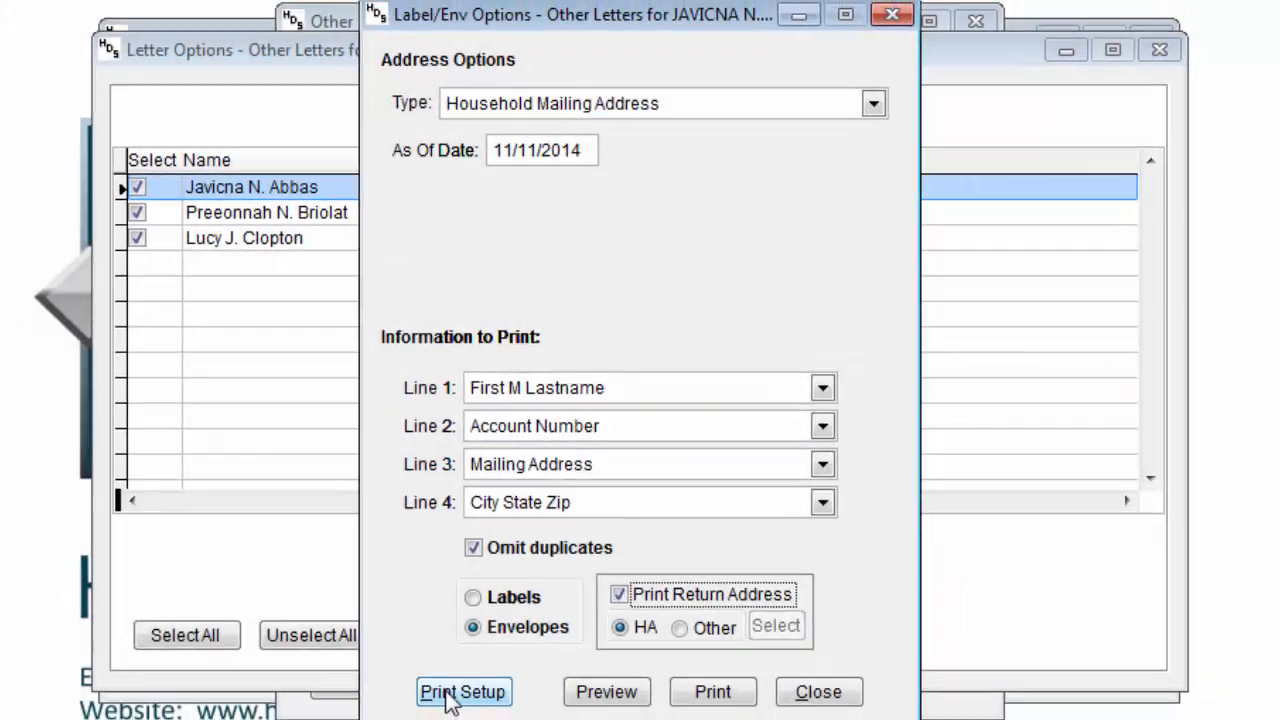
left_click(452, 696)
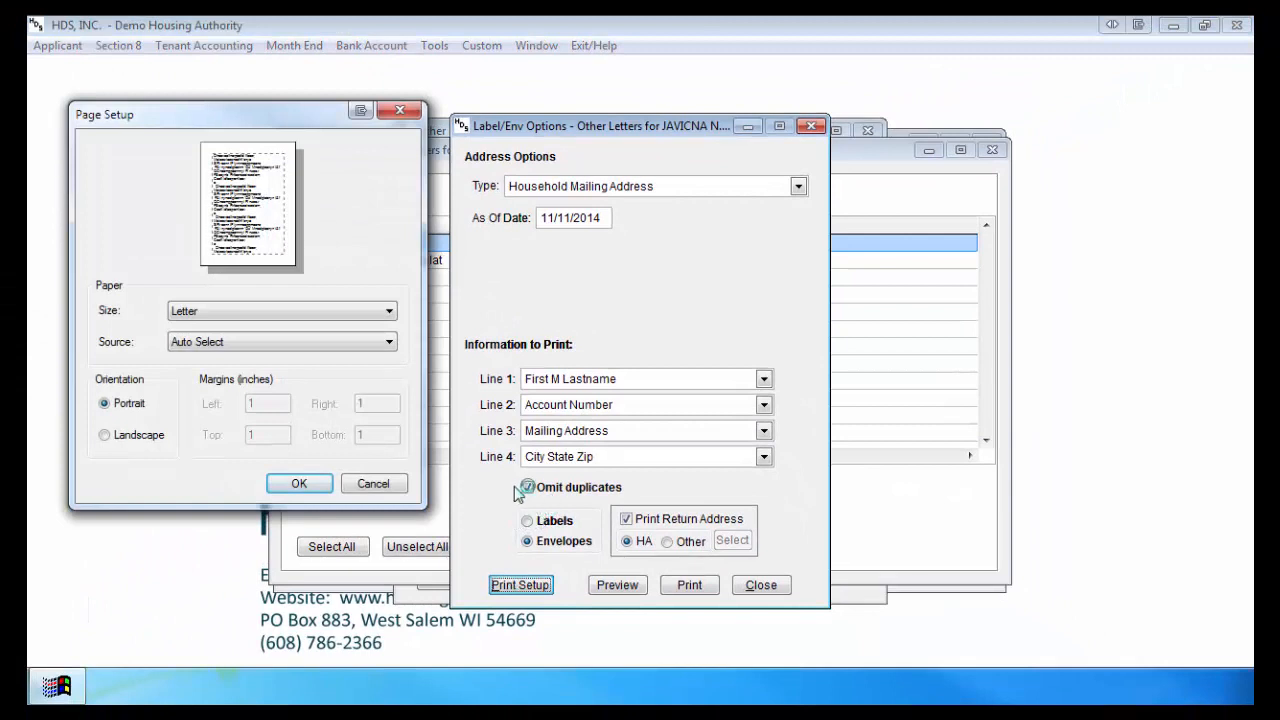
- Try A6 paper size in Page Setup, cancel it, and close the Label/Env Options
left_click(288, 315)
left_click(224, 410)
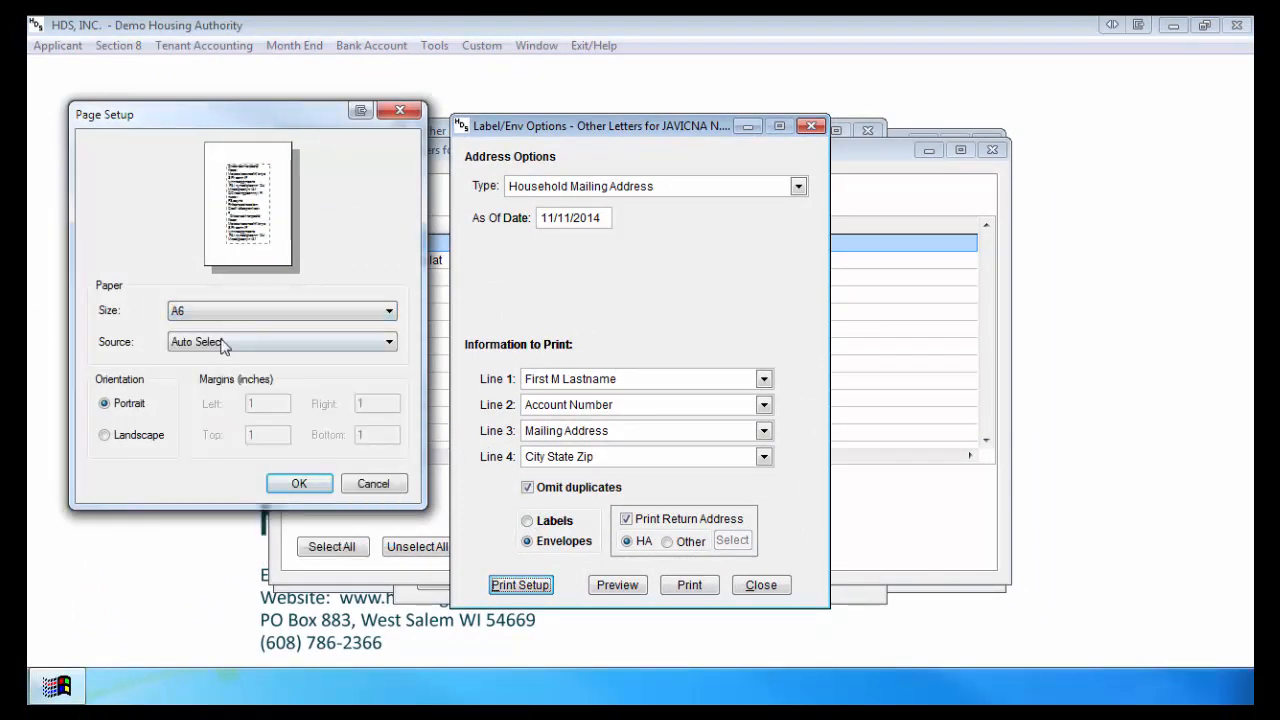
left_click(224, 345)
left_click(376, 481)
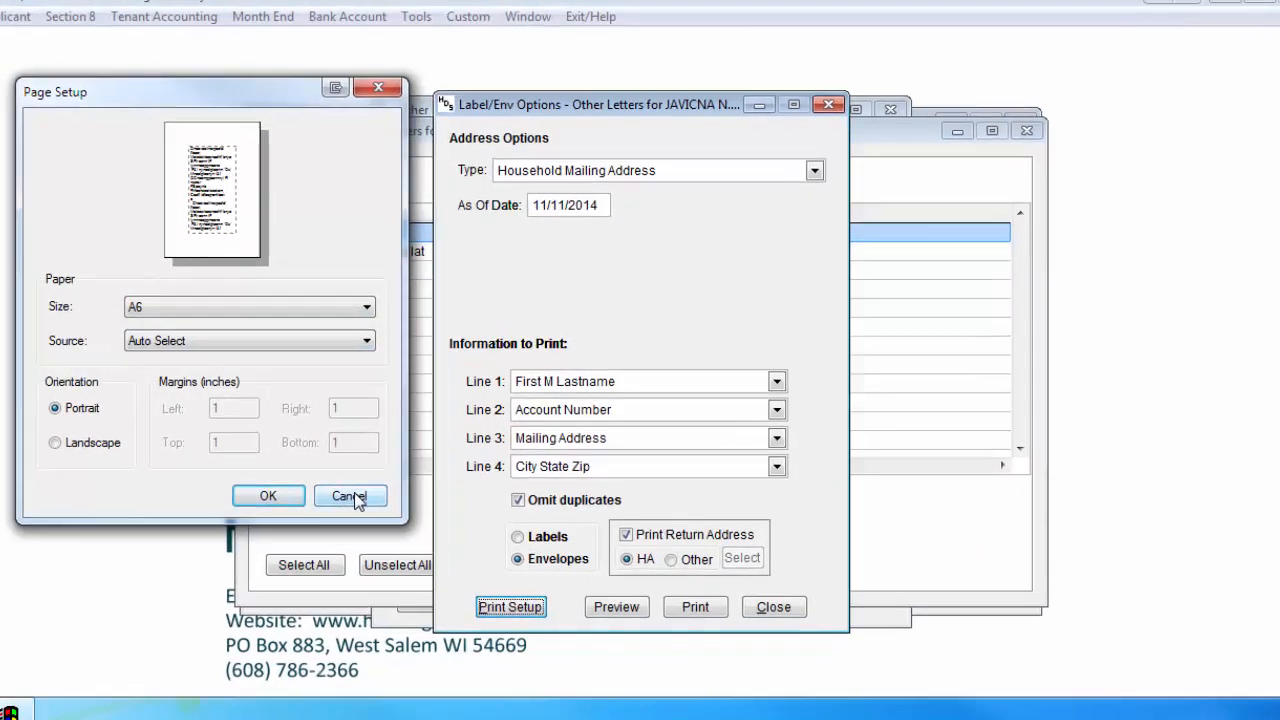
left_click(352, 496)
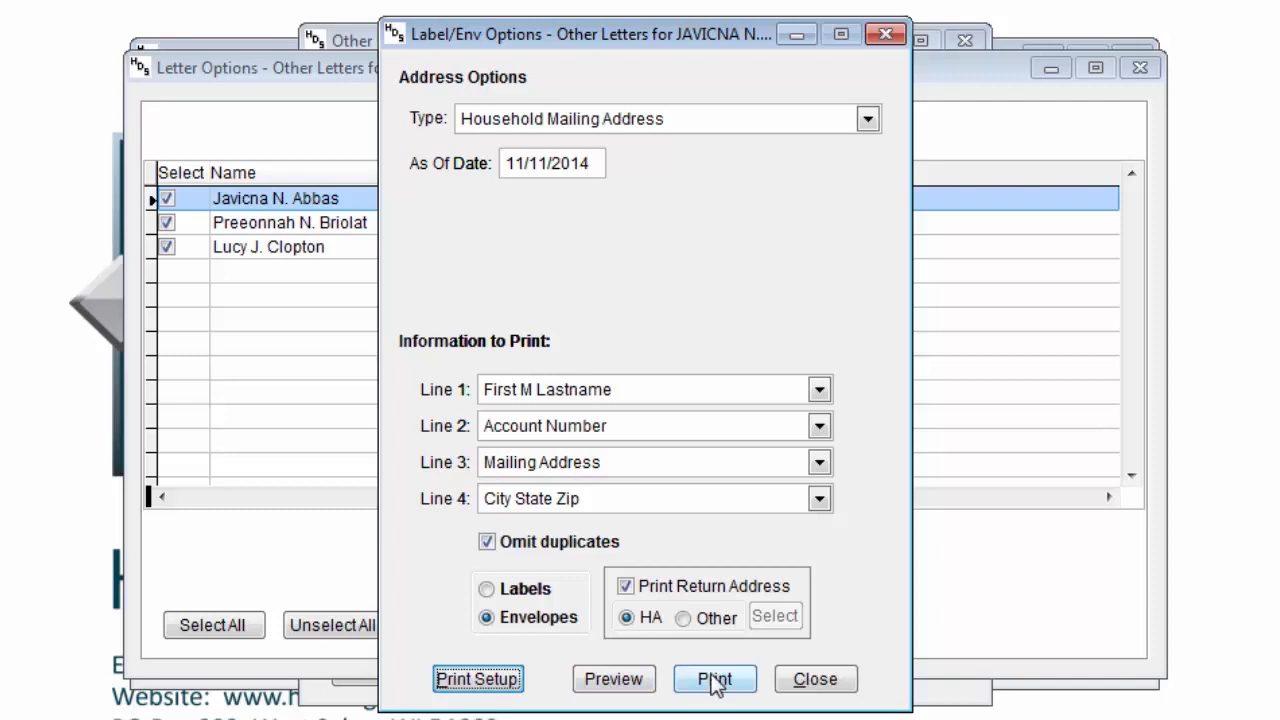
left_click(817, 682)
- Close Letter Options, filter Letter Category to Templates, then switch it back to *ALL*
left_click(757, 627)
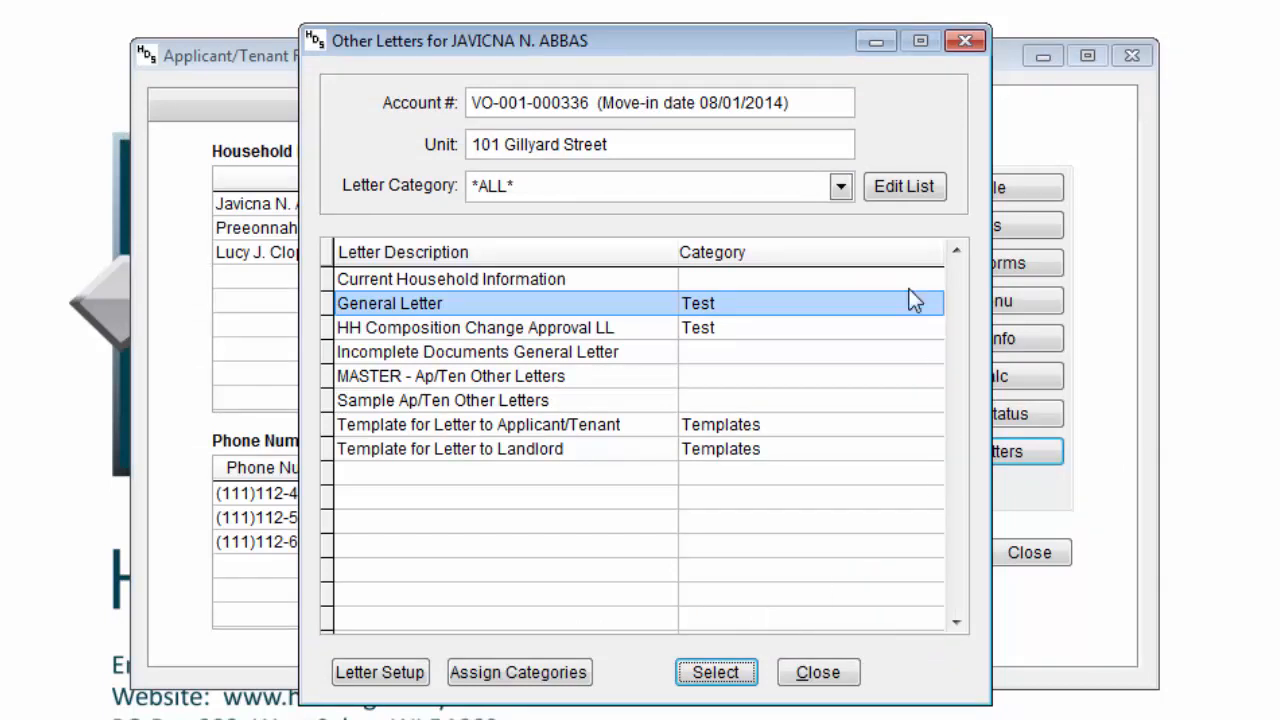
left_click(781, 192)
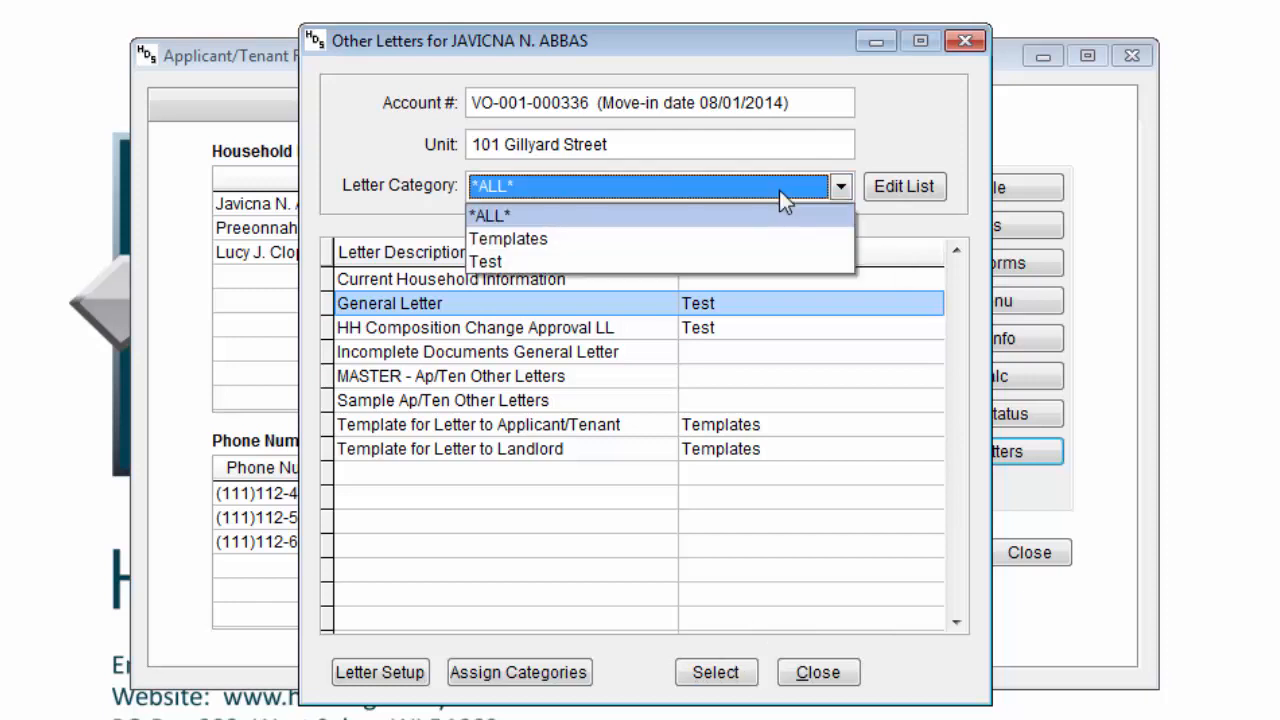
left_click(731, 256)
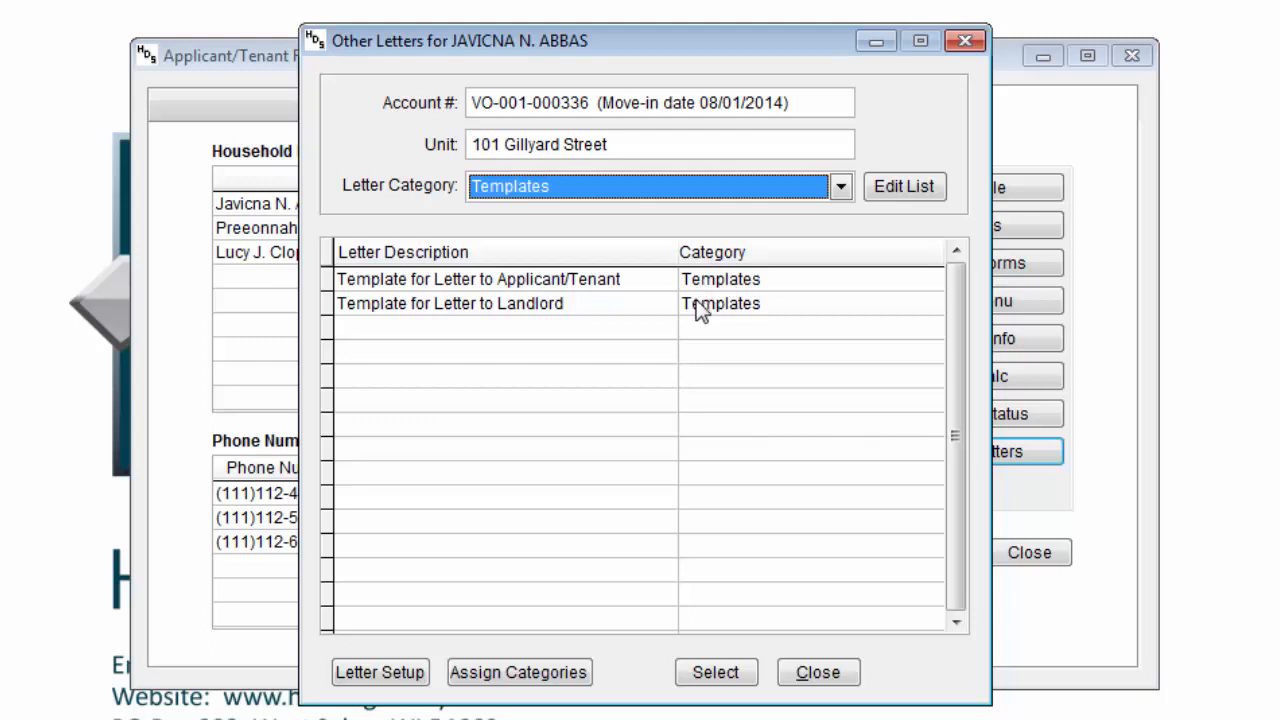
left_click(682, 191)
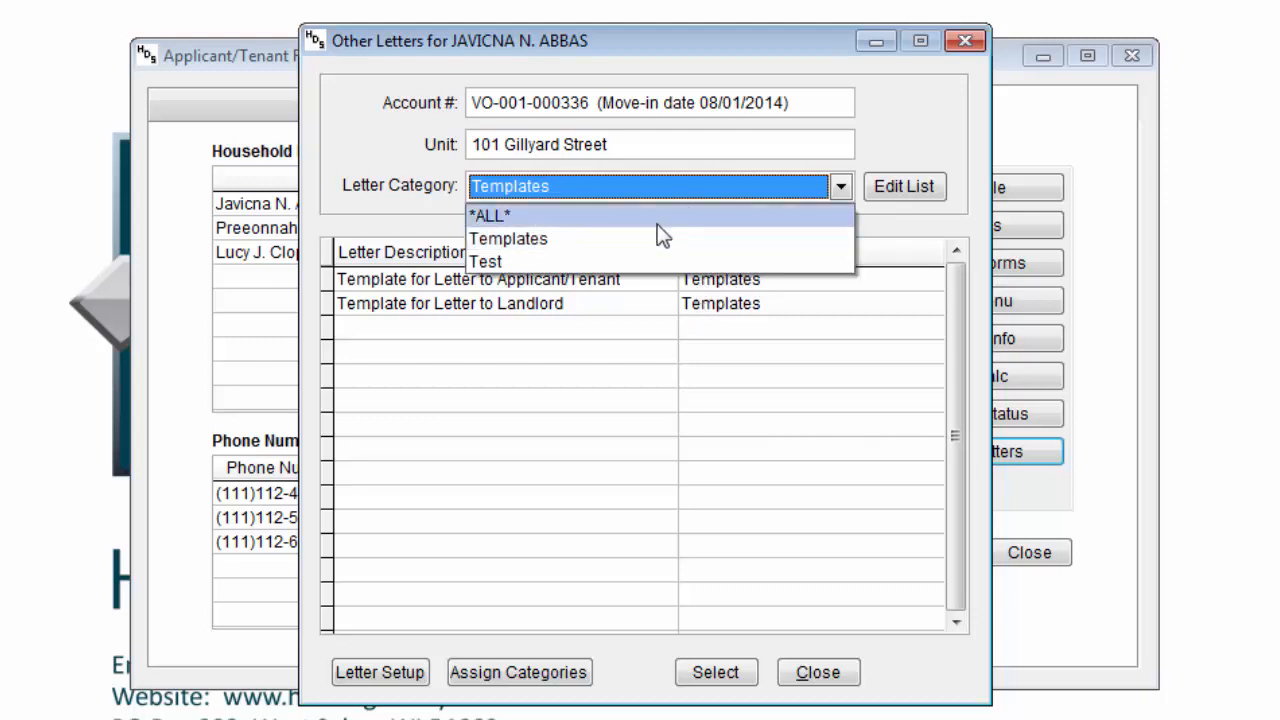
left_click(657, 218)
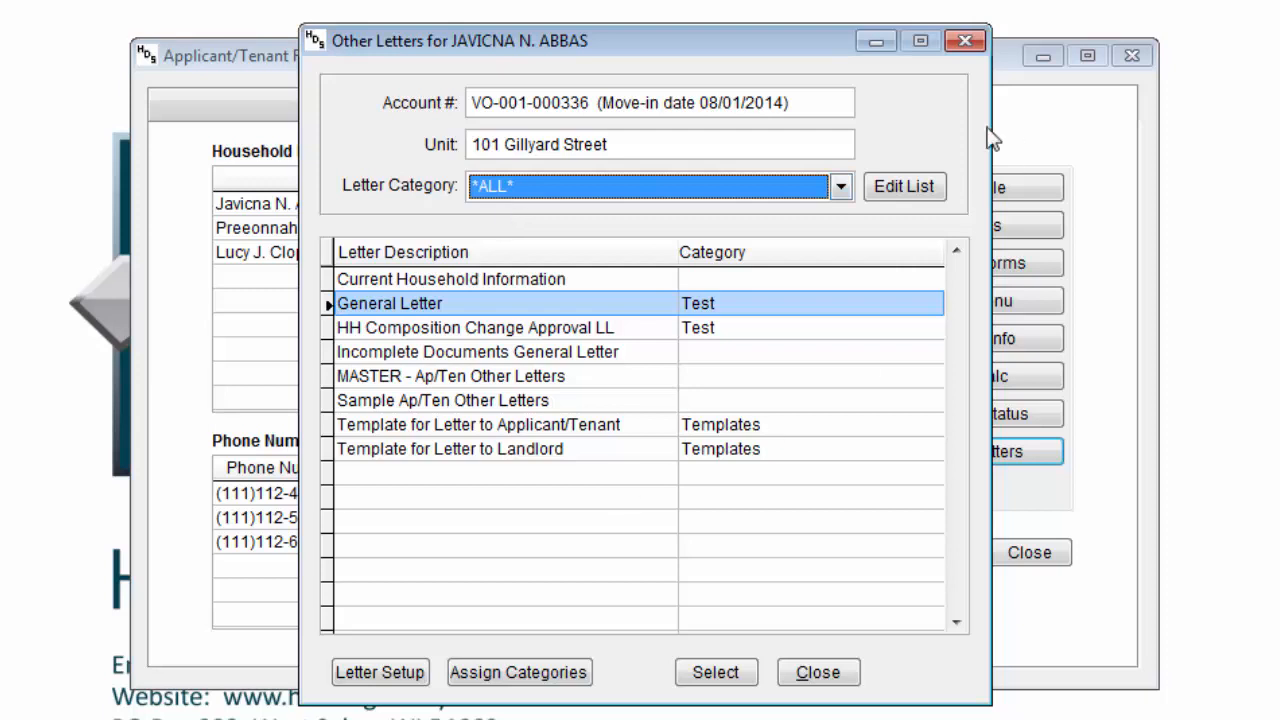
left_click(915, 188)
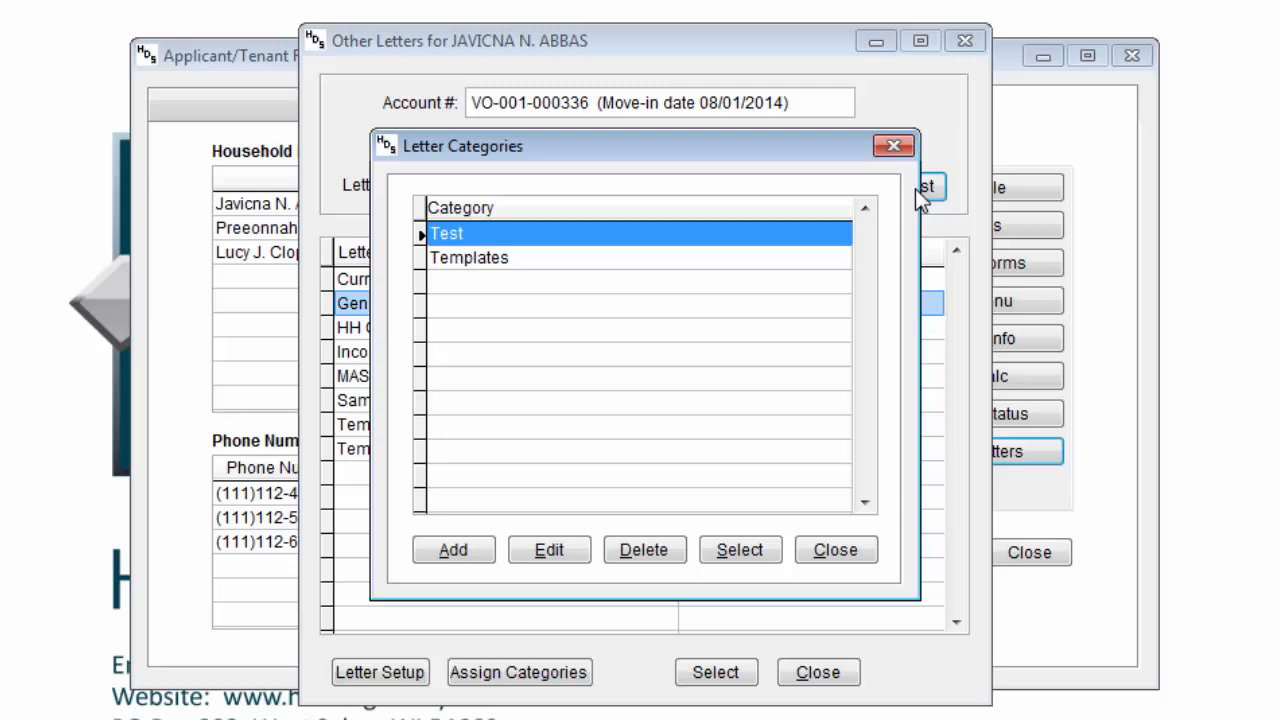
left_click(836, 551)
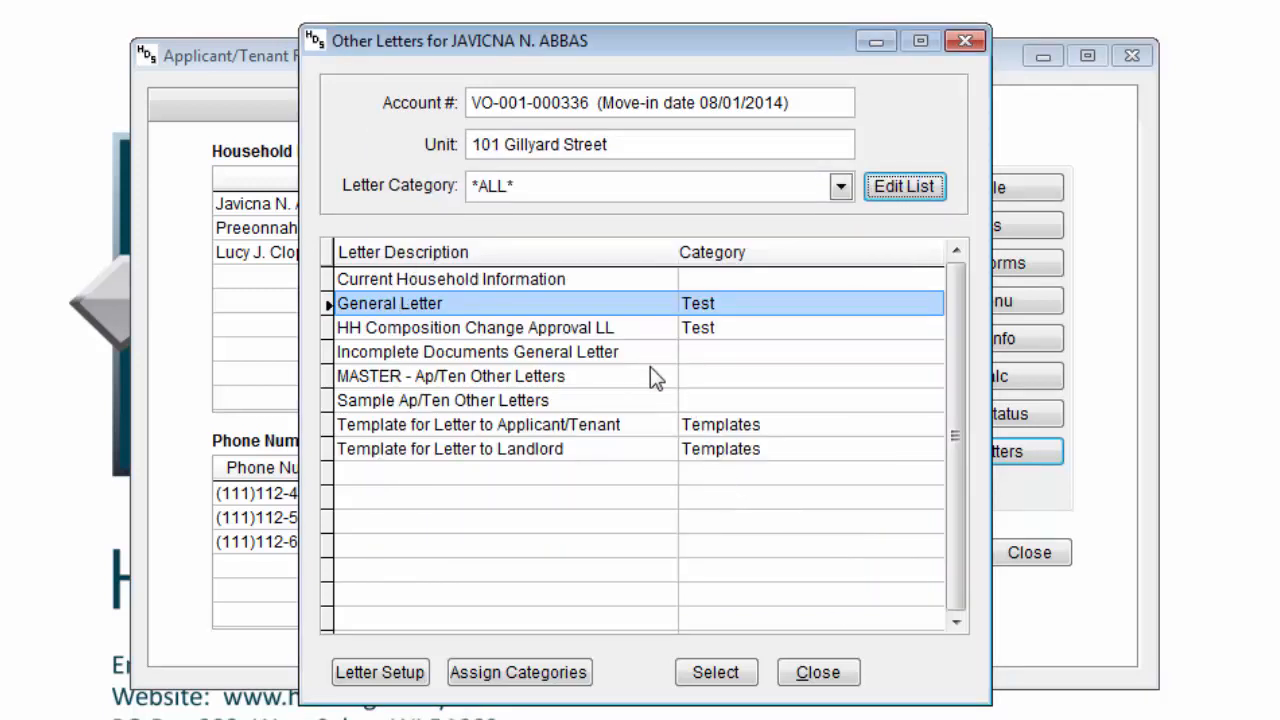
left_click(650, 354)
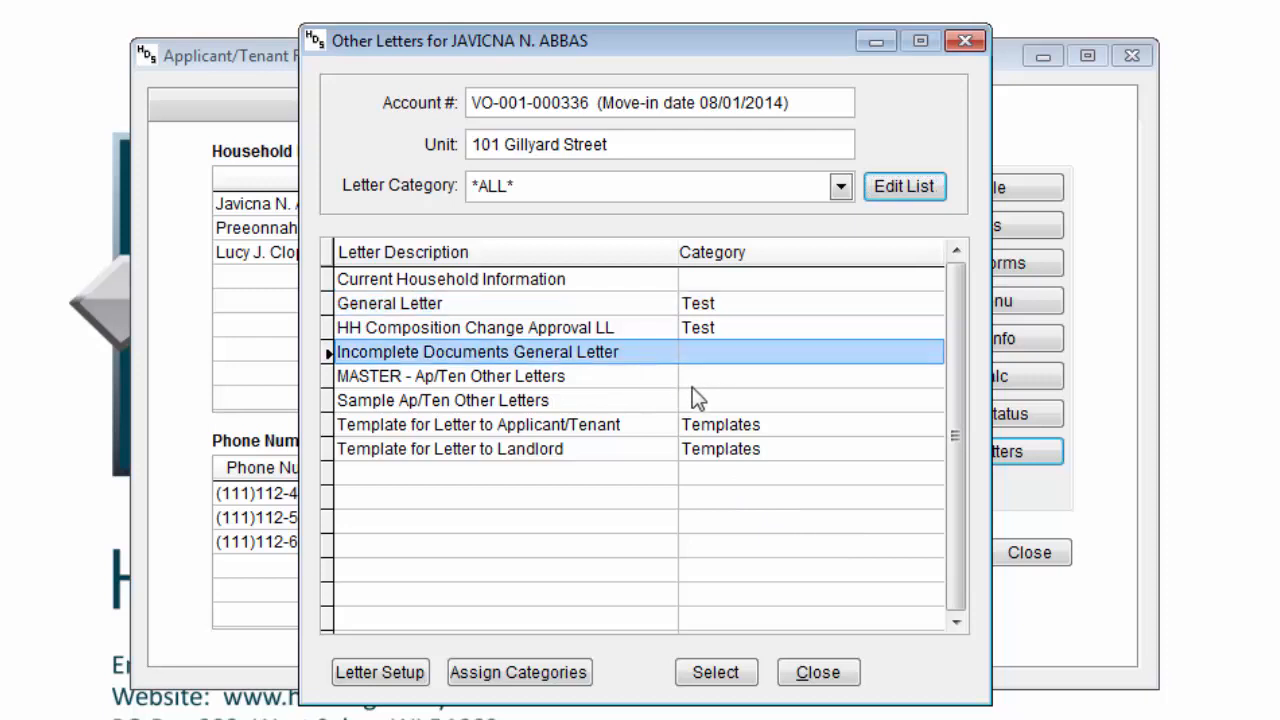
- Check Test under Assign Categories for the Current Household Information letter and save
left_click(569, 283)
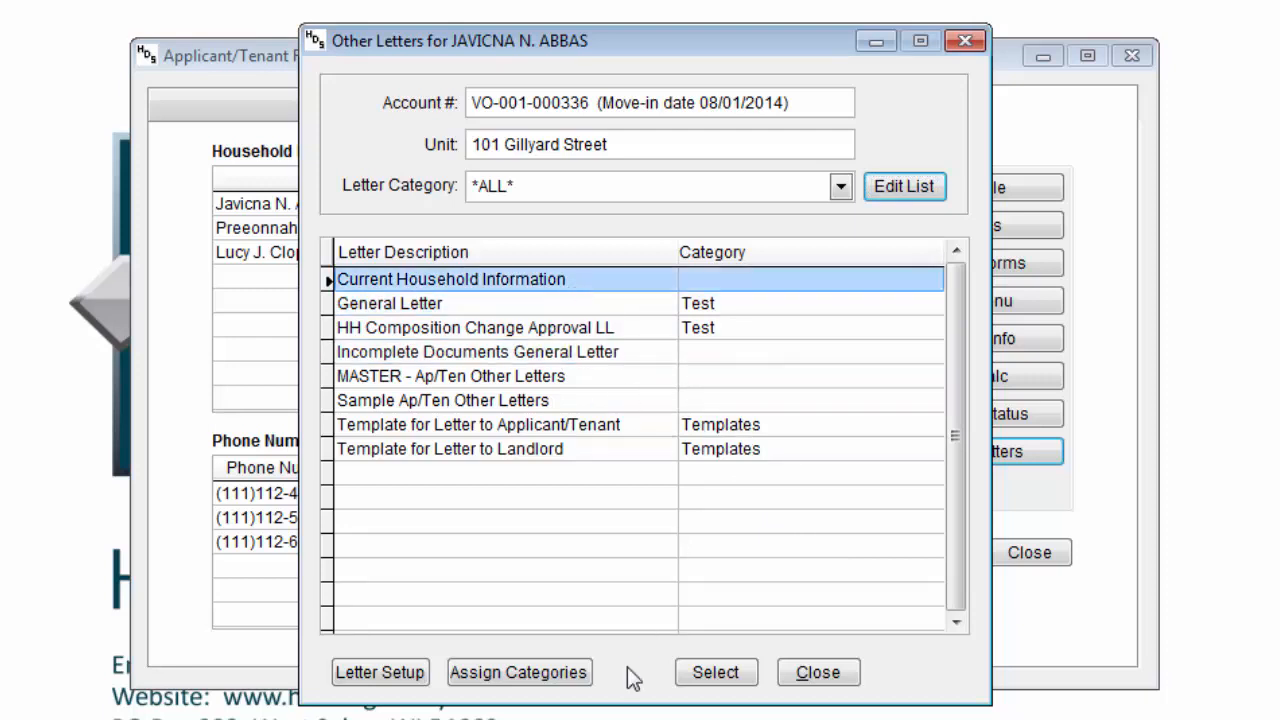
left_click(565, 674)
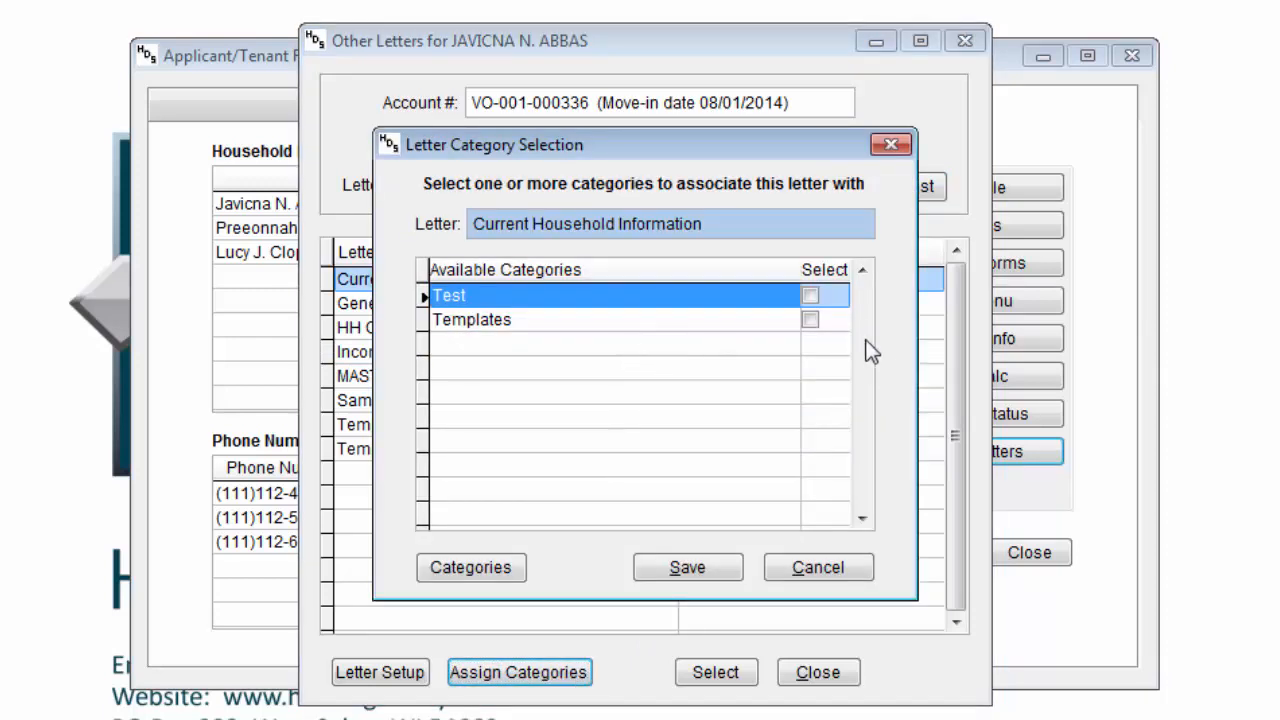
left_click(811, 294)
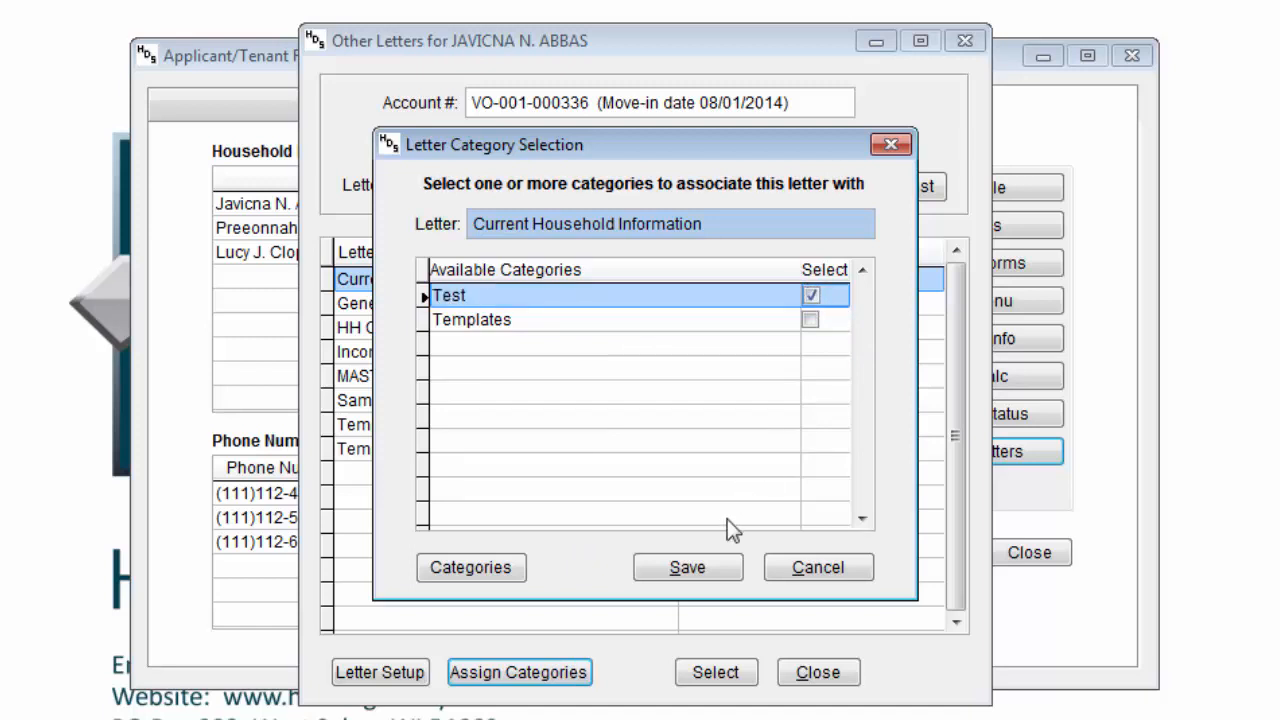
left_click(710, 578)
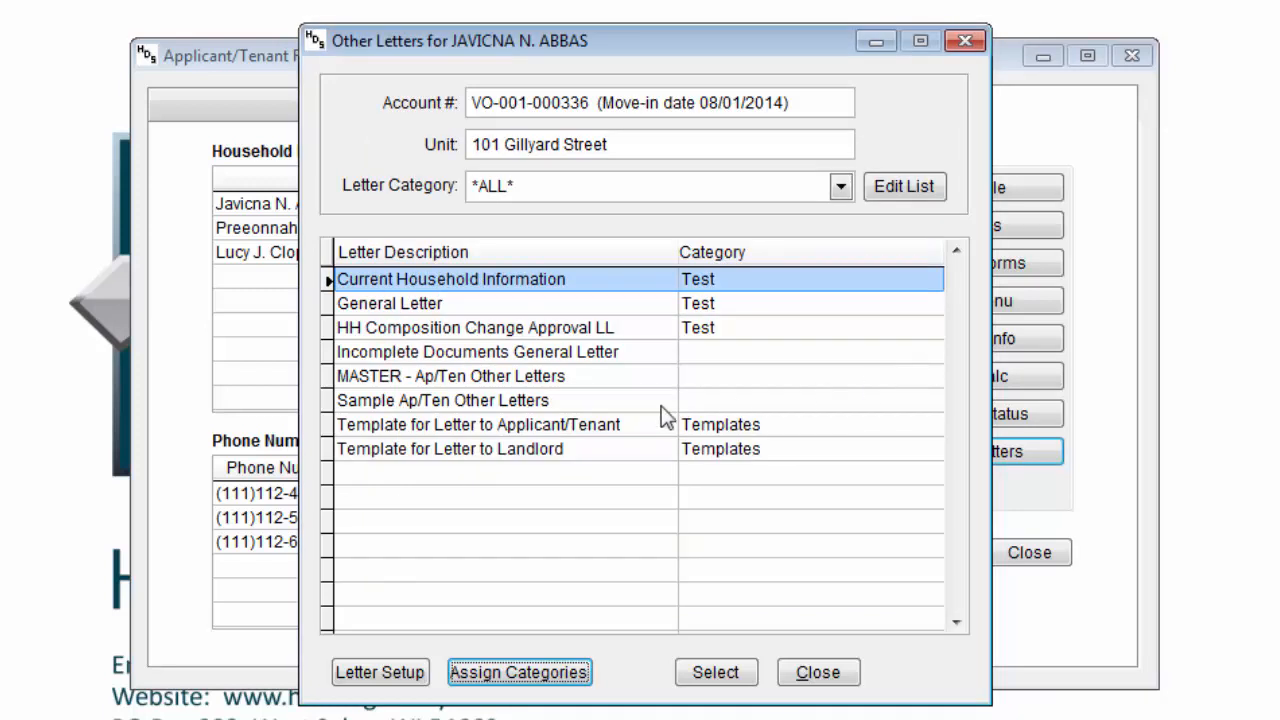